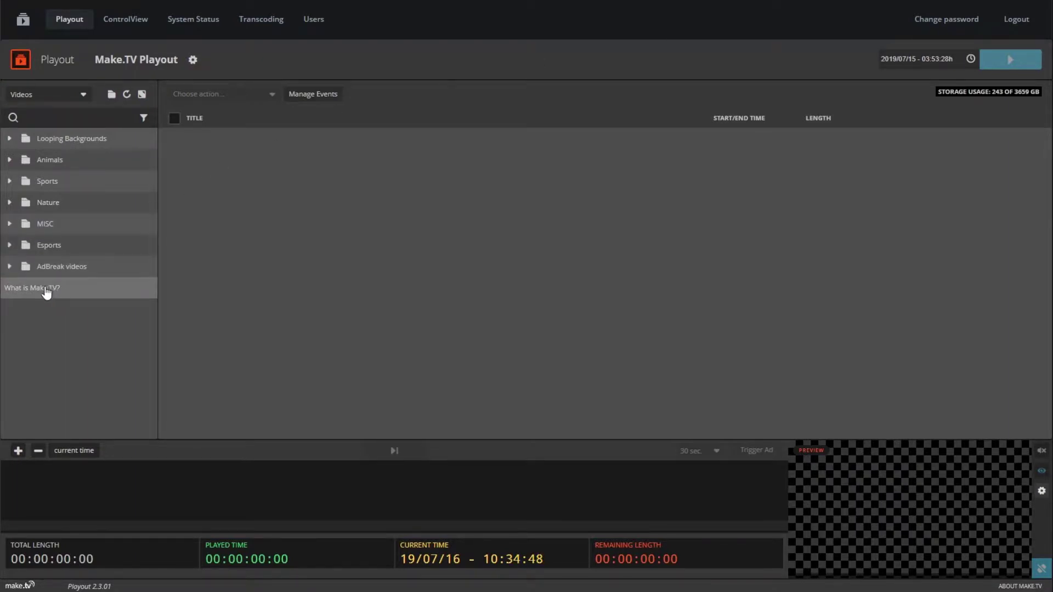
Add the What is Make.TV? video, then the Sports, Animals, Nature and MISC folders to the playlist.
drag(46, 292, 366, 223)
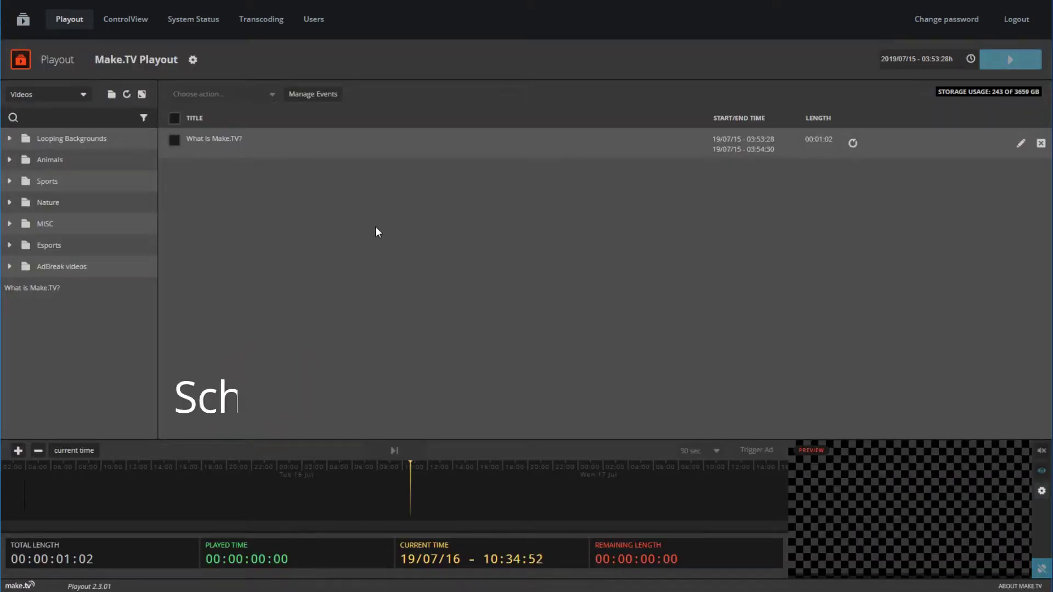
drag(42, 162, 176, 195)
drag(44, 186, 265, 258)
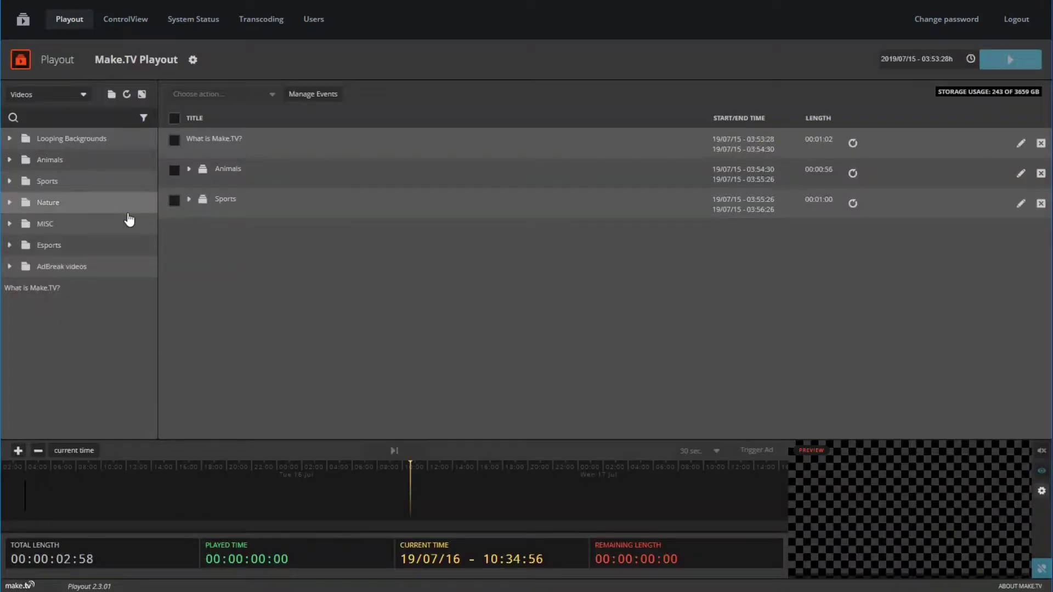
drag(67, 227, 249, 281)
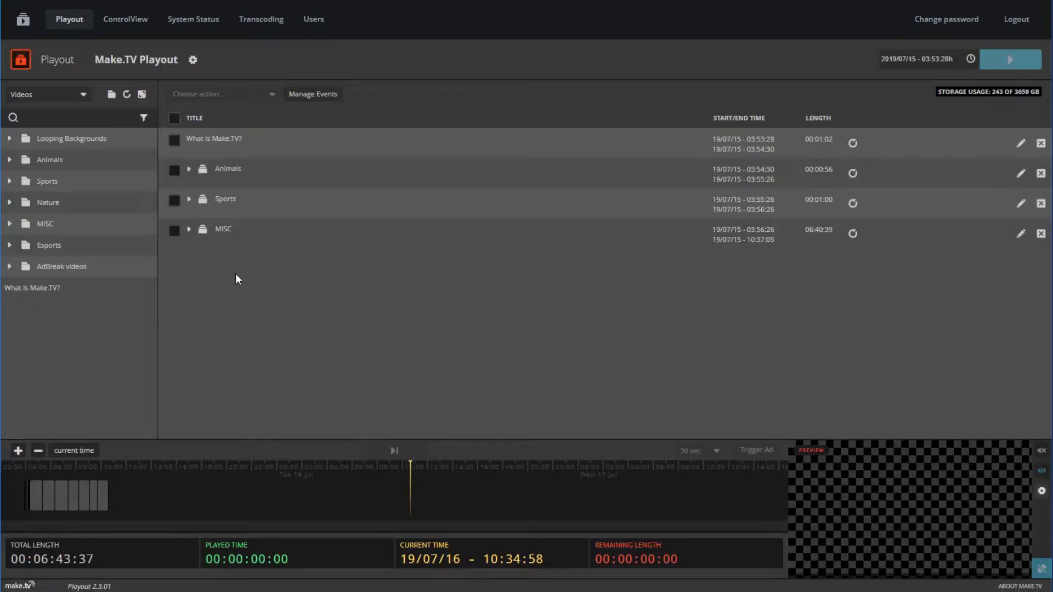
drag(54, 269, 284, 296)
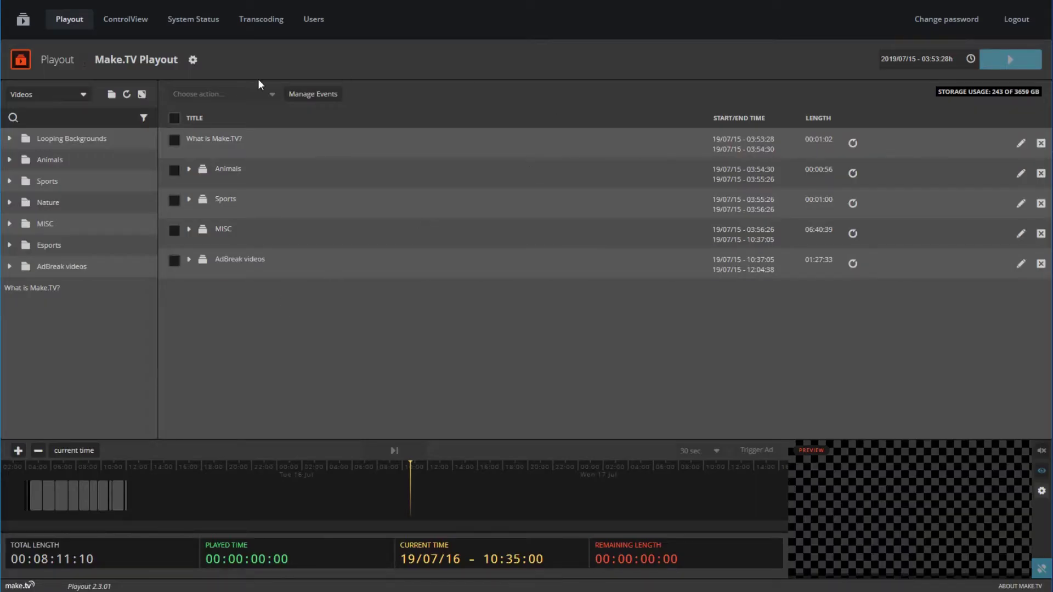
Select every playlist row and cut them all out with the bulk actions menu.
click(173, 118)
click(220, 94)
click(212, 117)
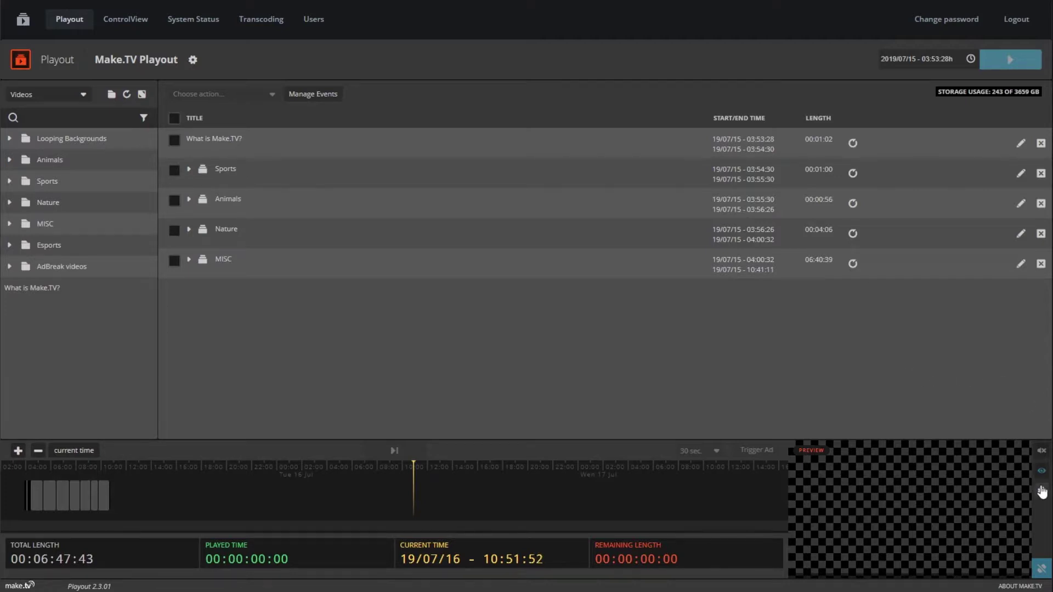
Add a Twitch-type output destination with target name 'Twitch' and save it.
click(1042, 491)
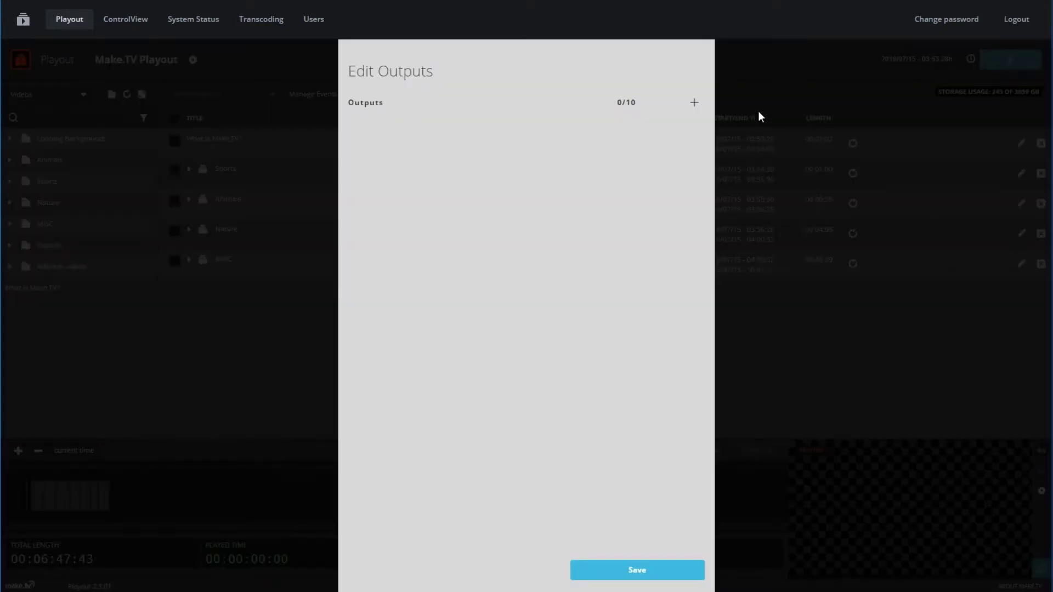
click(694, 104)
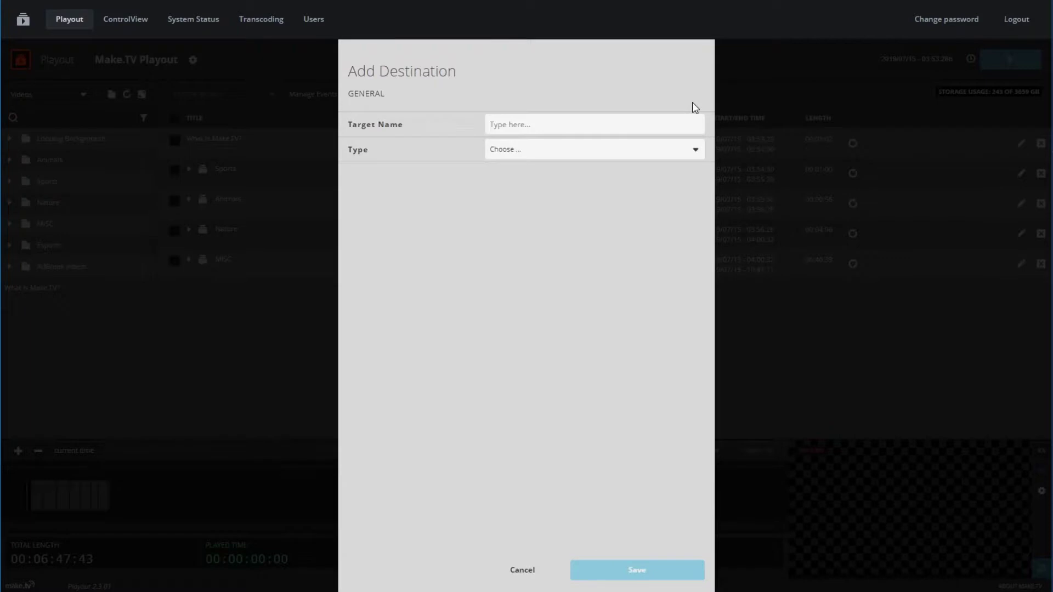
click(548, 149)
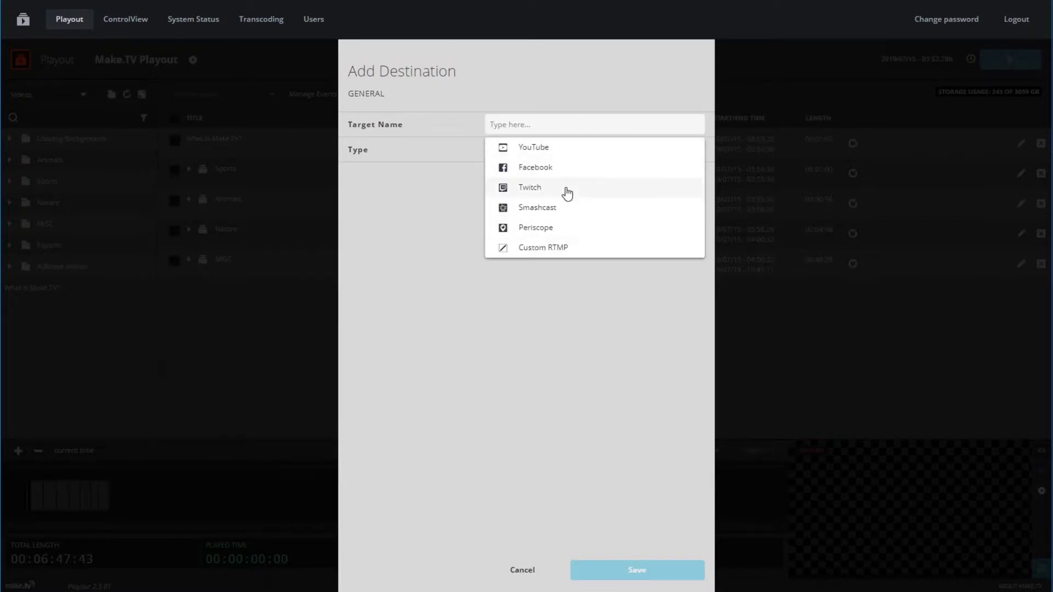
click(534, 194)
click(535, 124)
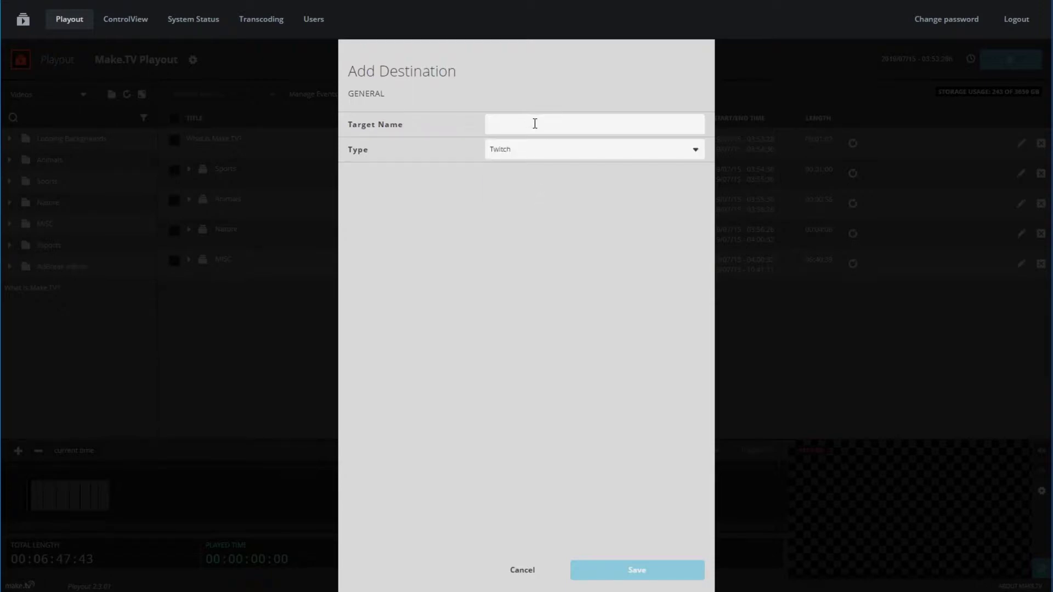
text(Twitch)
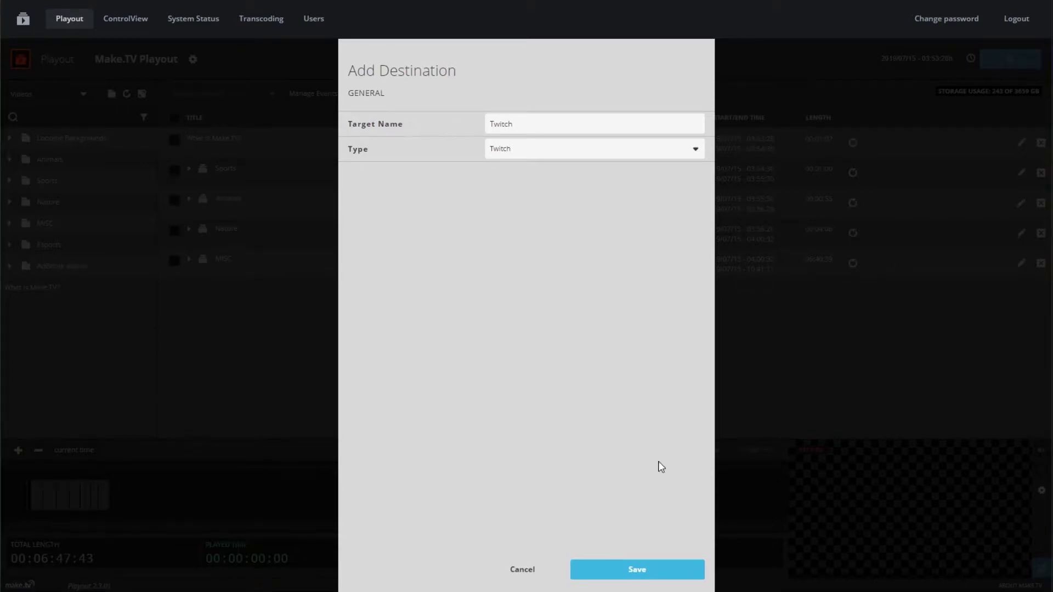
click(661, 570)
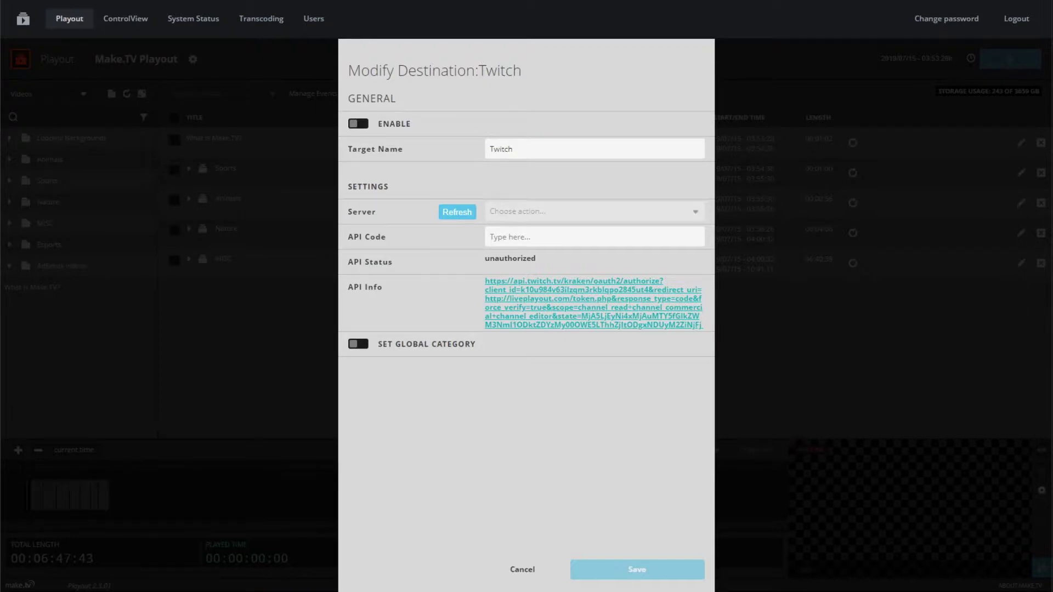
Authorize the Playout app's access to the Twitch channel from the API Info link.
click(572, 303)
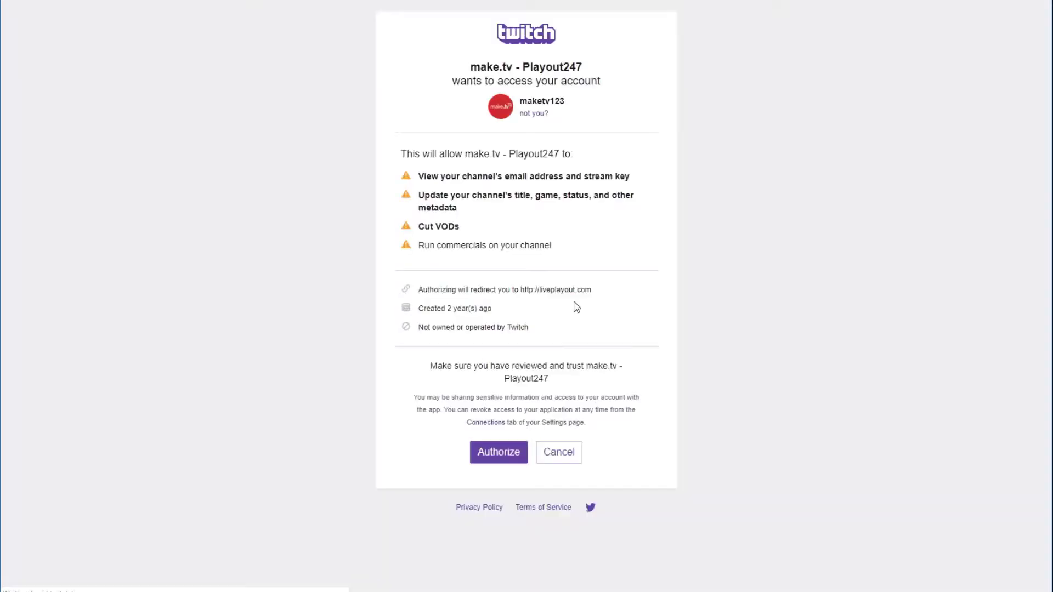
click(501, 456)
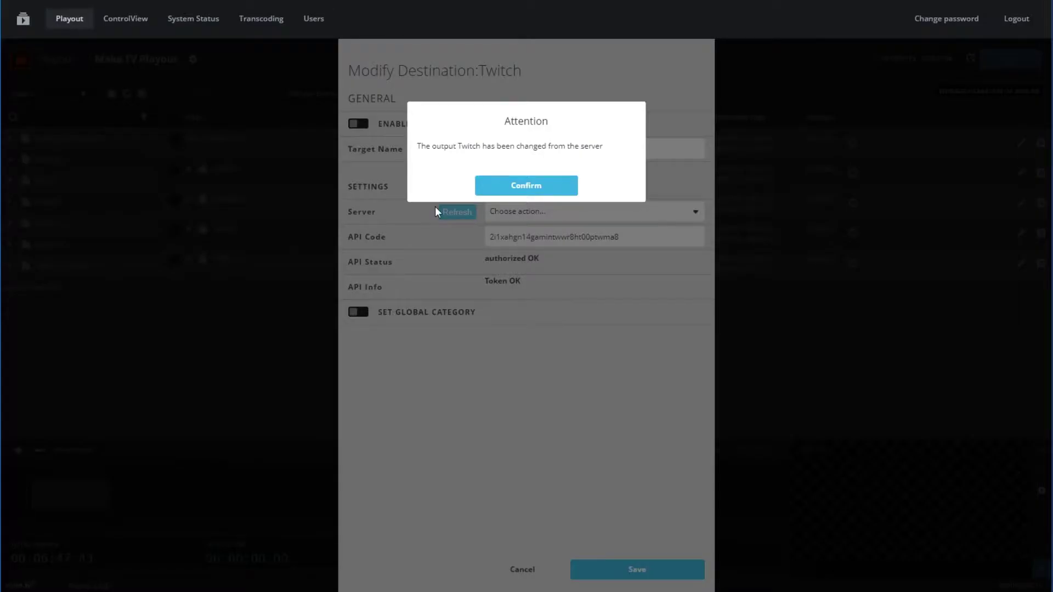
Save the authorized Twitch destination, switch the Twitch output on, and save the output settings.
key(Return)
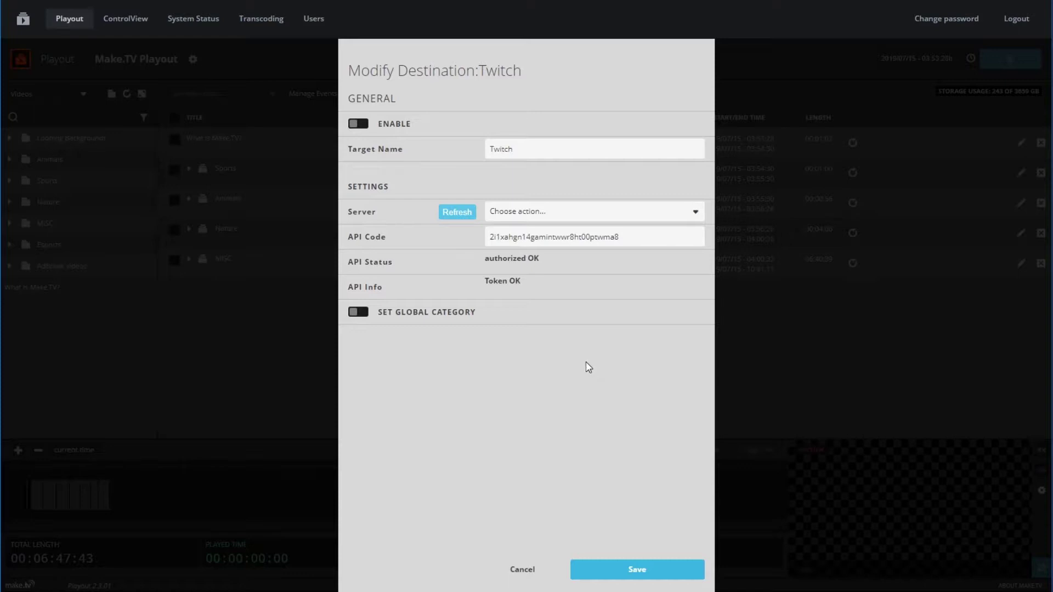
click(638, 573)
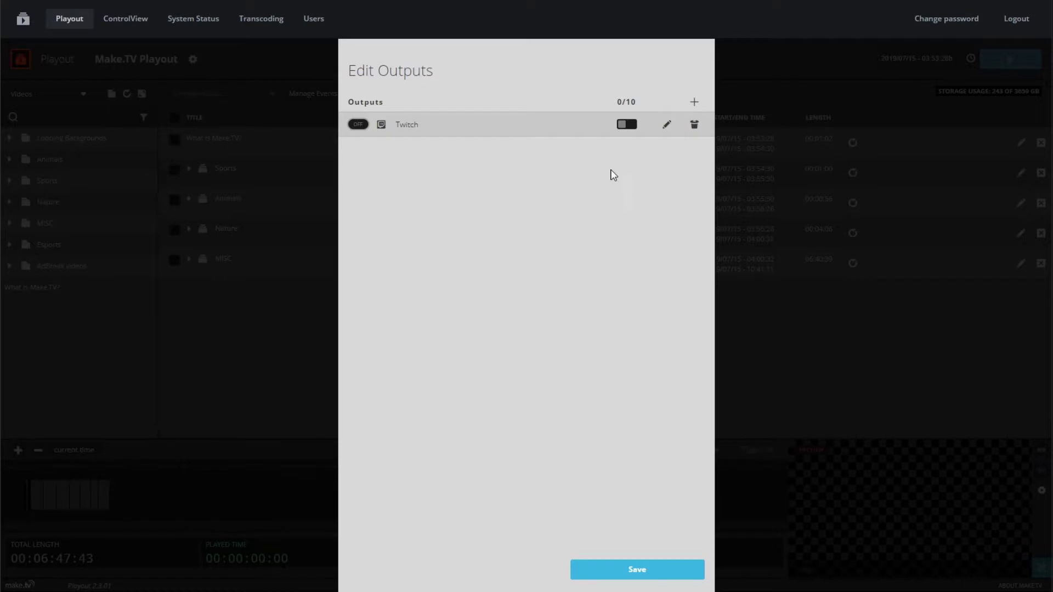
click(627, 124)
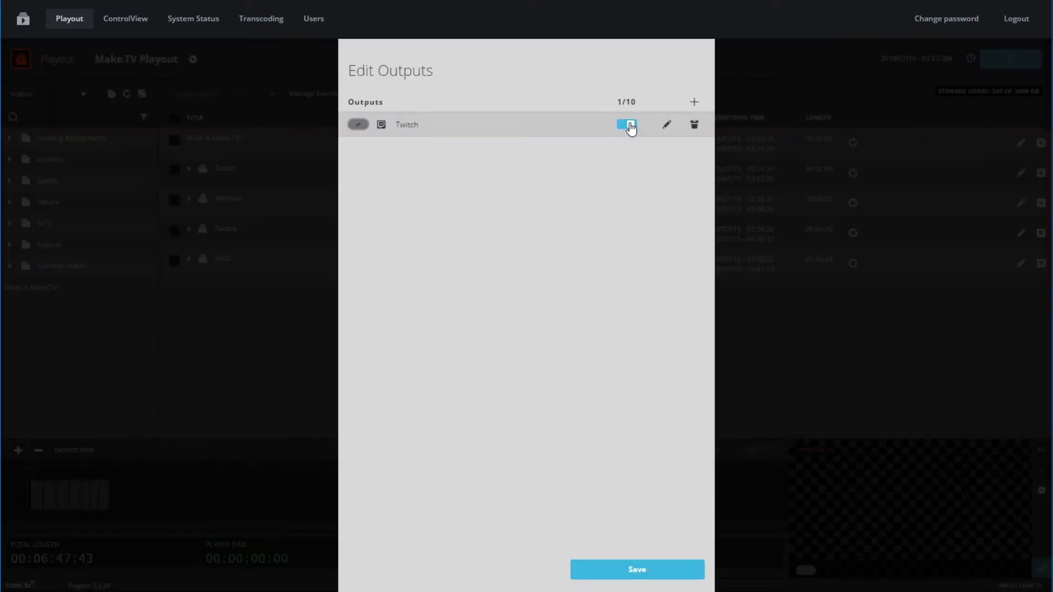
click(644, 572)
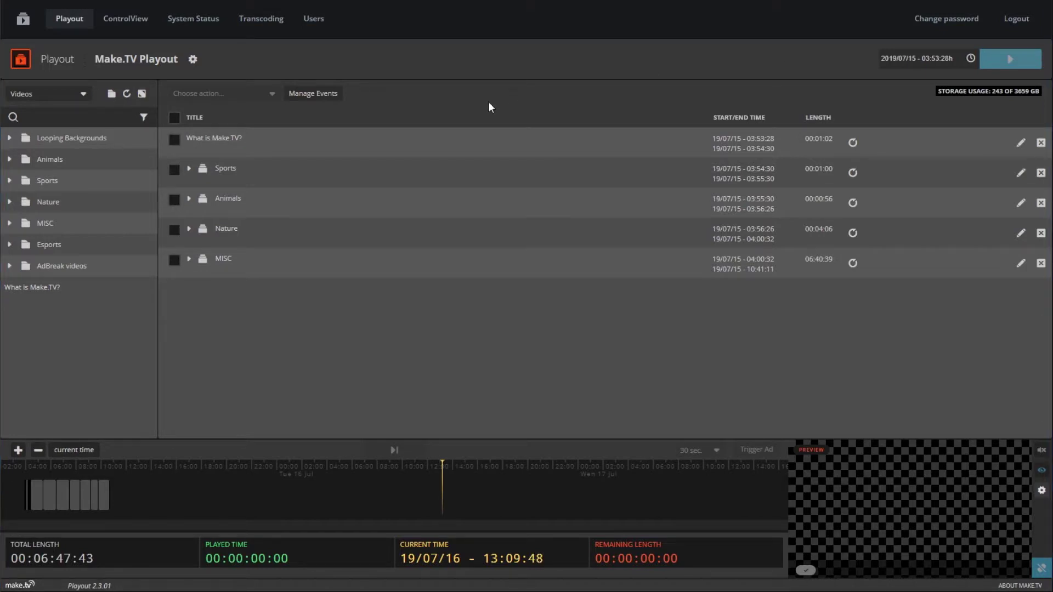
Add a new event titled '30' in Manage Events and save it.
click(310, 97)
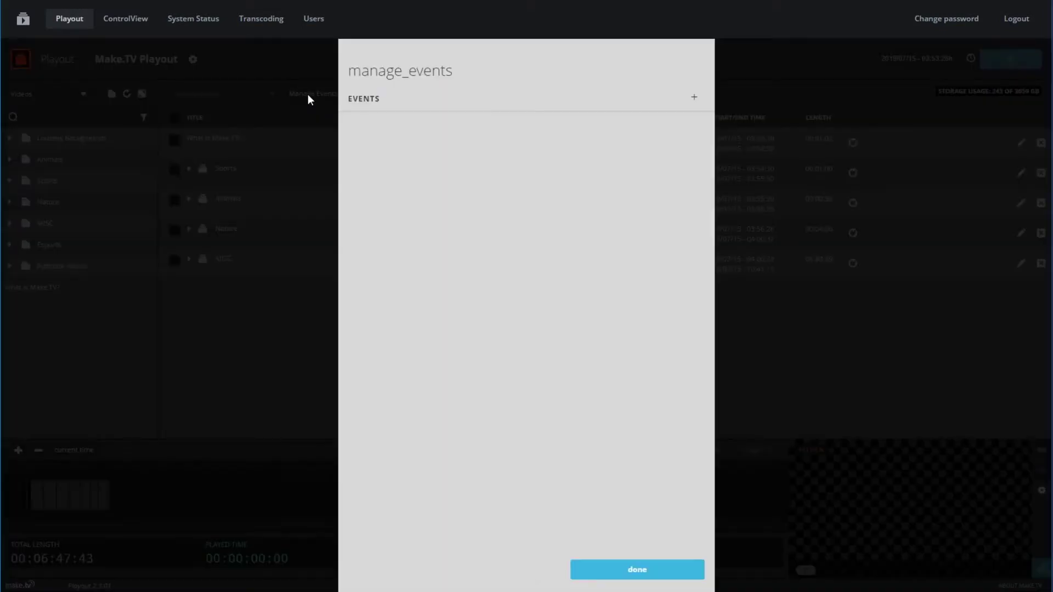
click(695, 102)
click(507, 120)
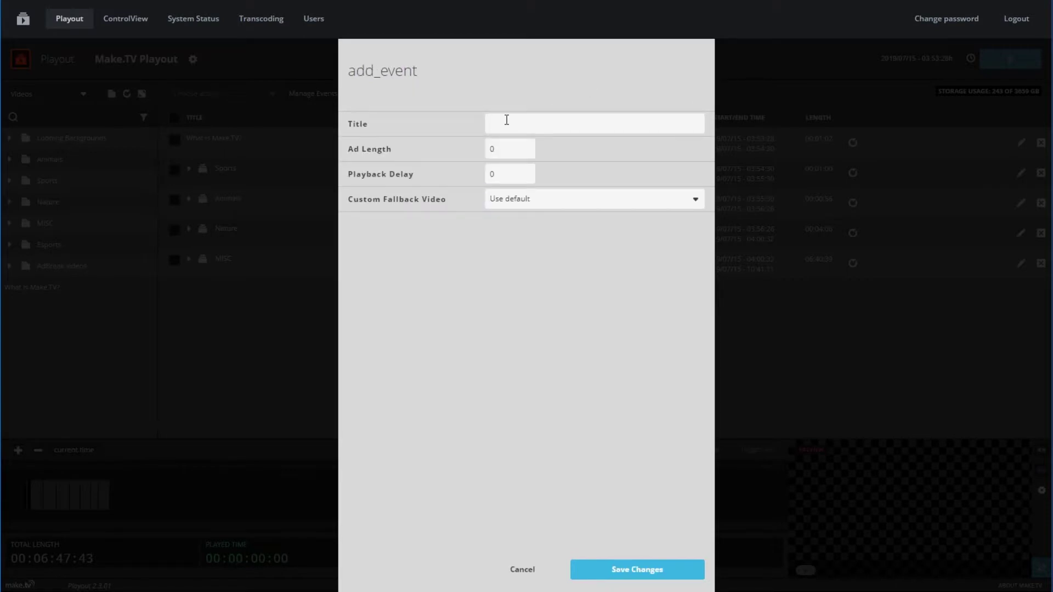
text(3030)
click(647, 570)
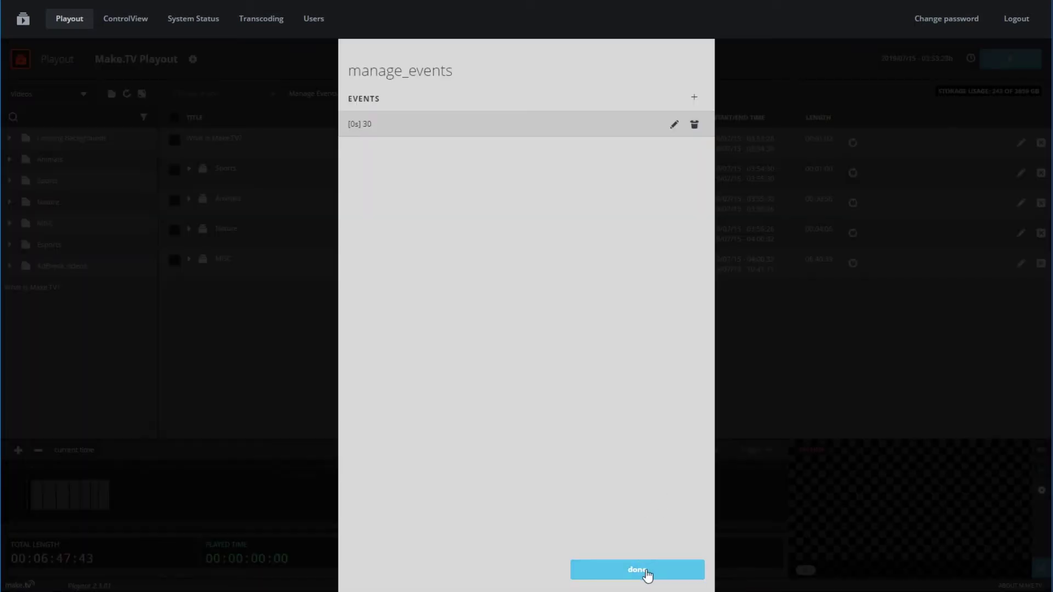
click(647, 571)
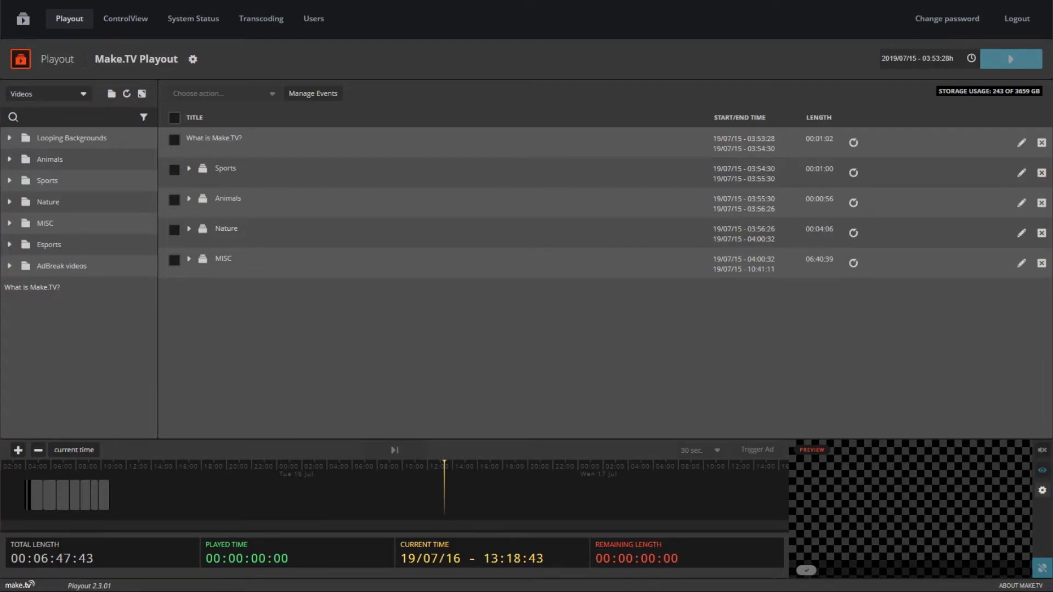
Attach the '30' ad event to the What is Make.TV? clip through its edit settings.
click(367, 144)
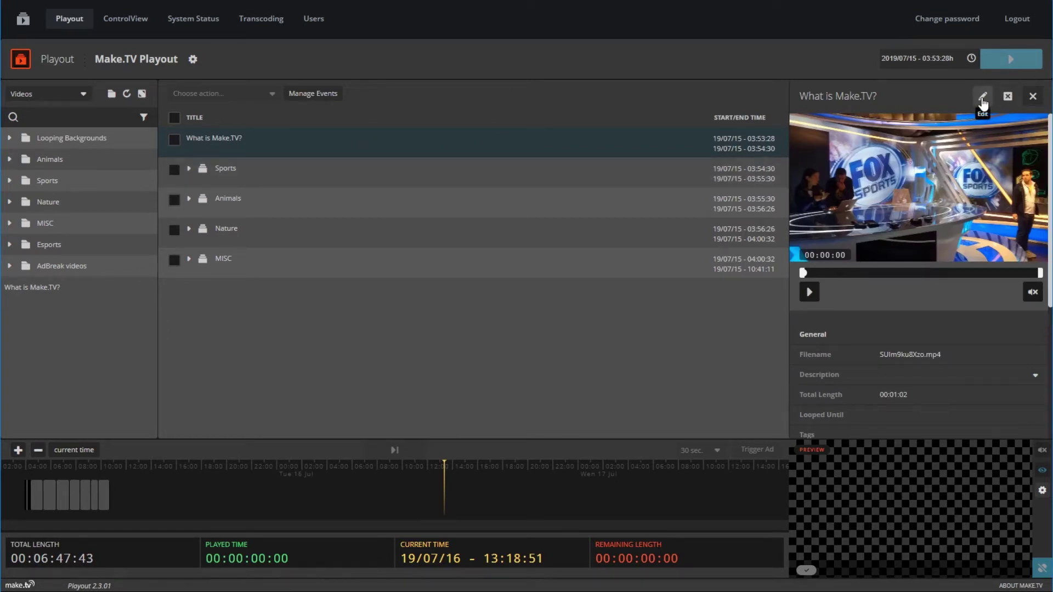
click(983, 100)
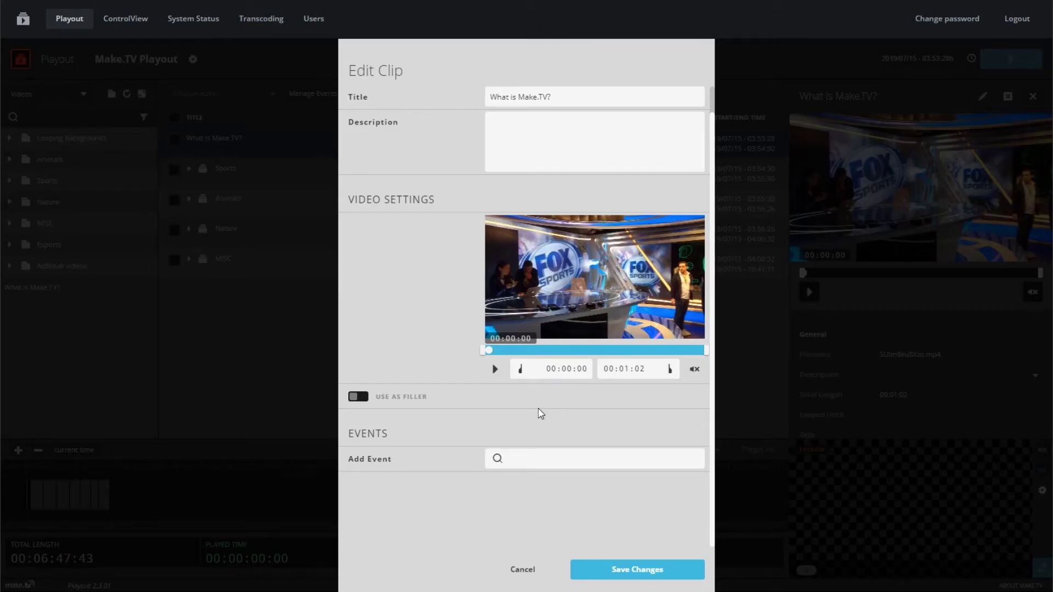
click(523, 460)
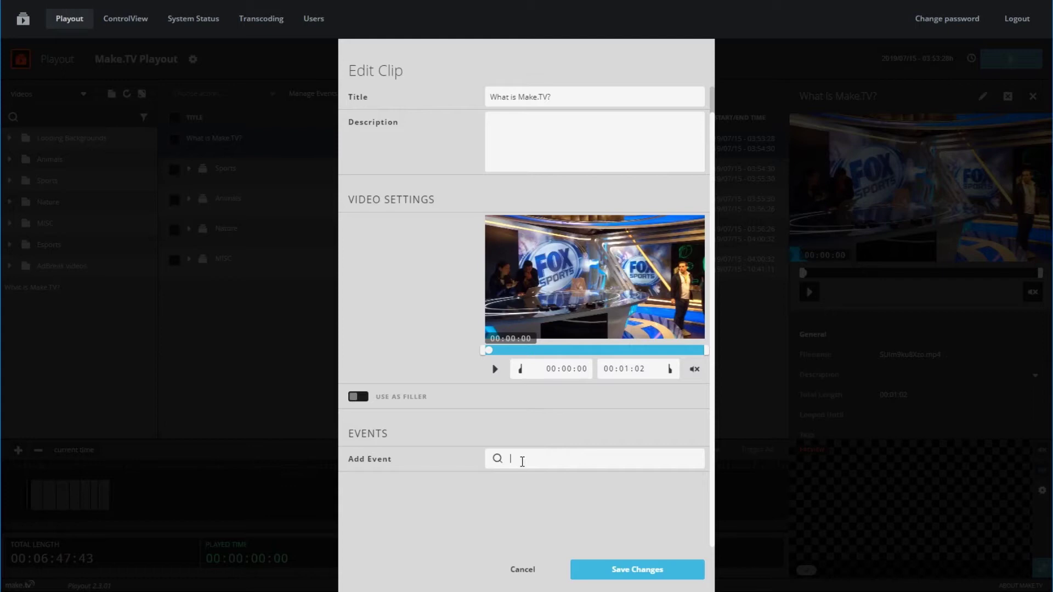
text(3)
click(513, 484)
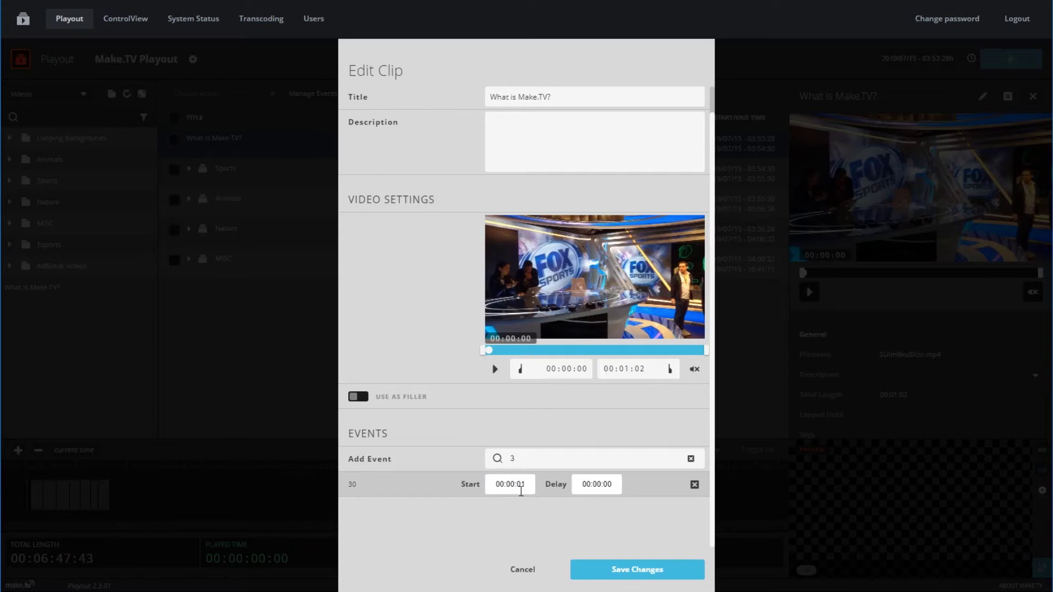
click(697, 351)
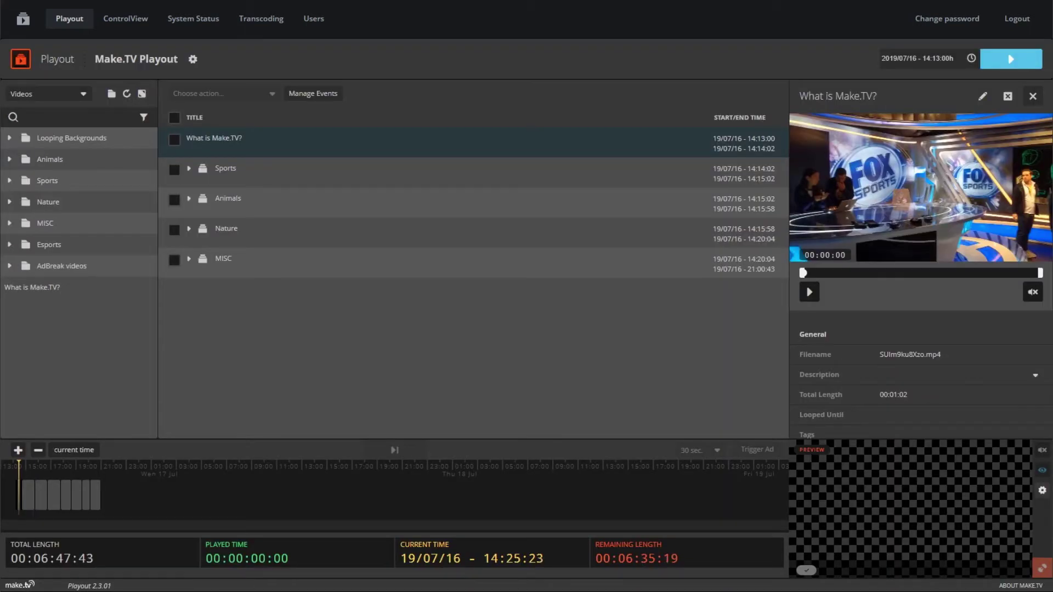
Change the playlist start time's minutes to 25 and confirm the new start.
click(1033, 97)
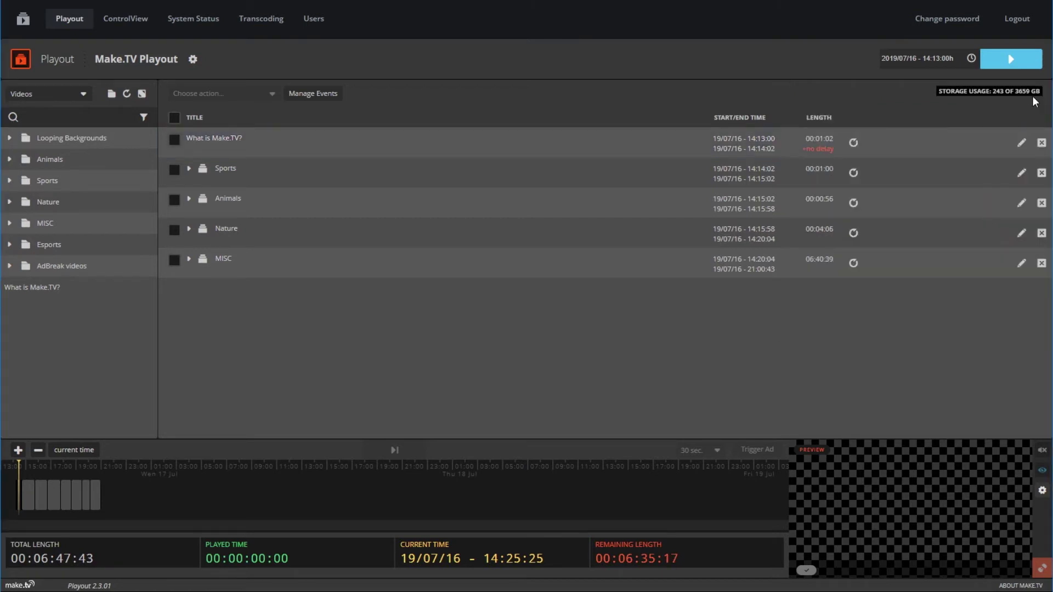
click(934, 64)
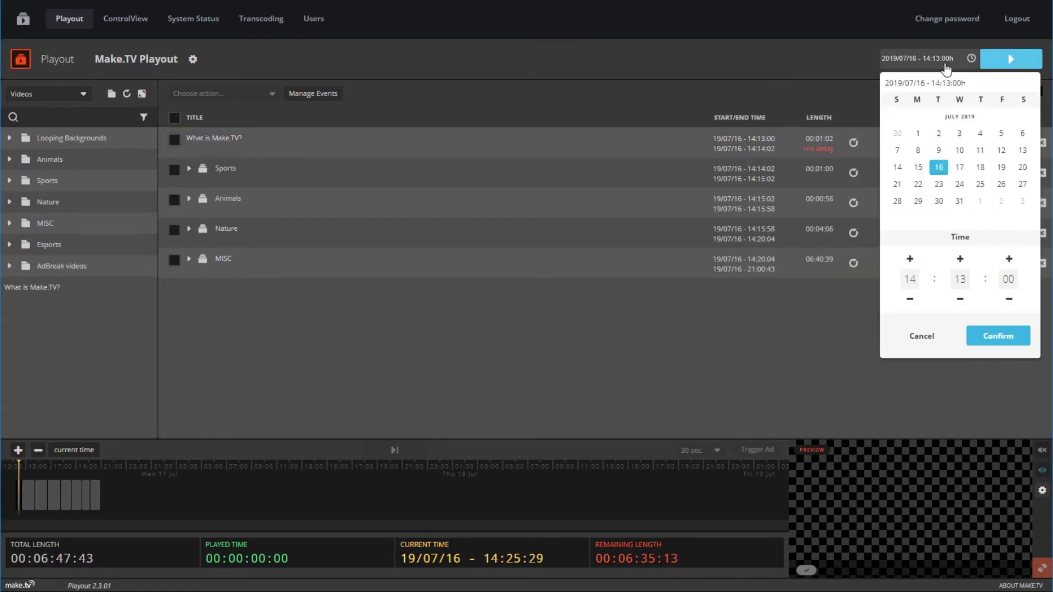
double_click(959, 281)
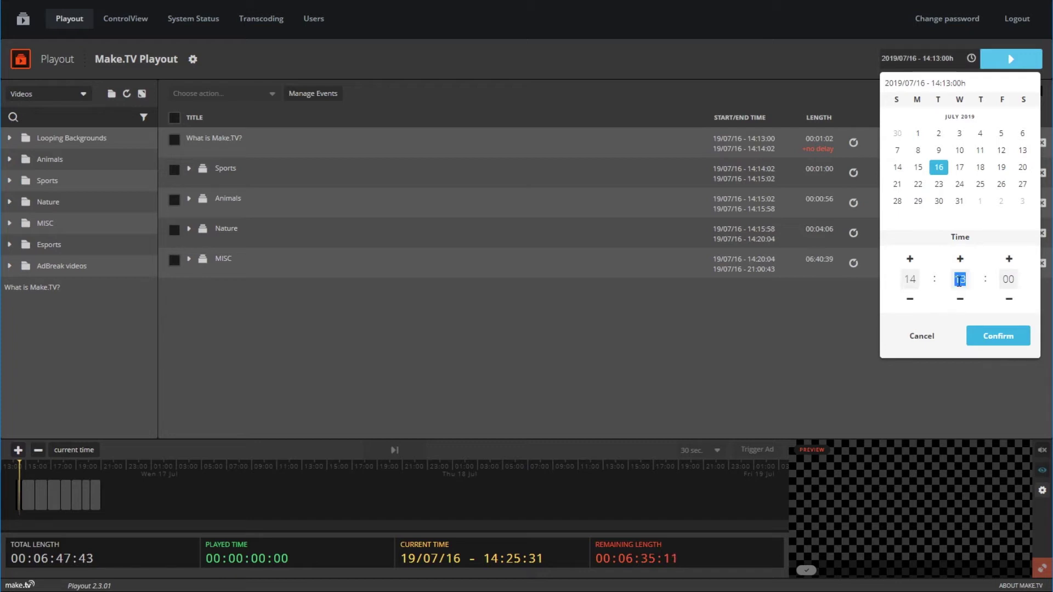
text(25)
click(992, 336)
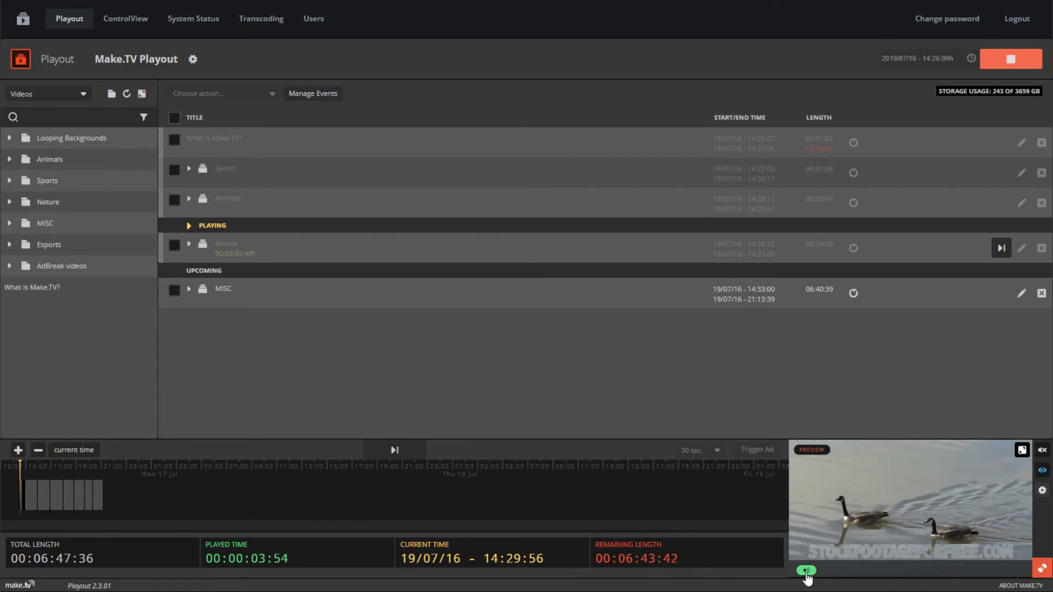
click(807, 572)
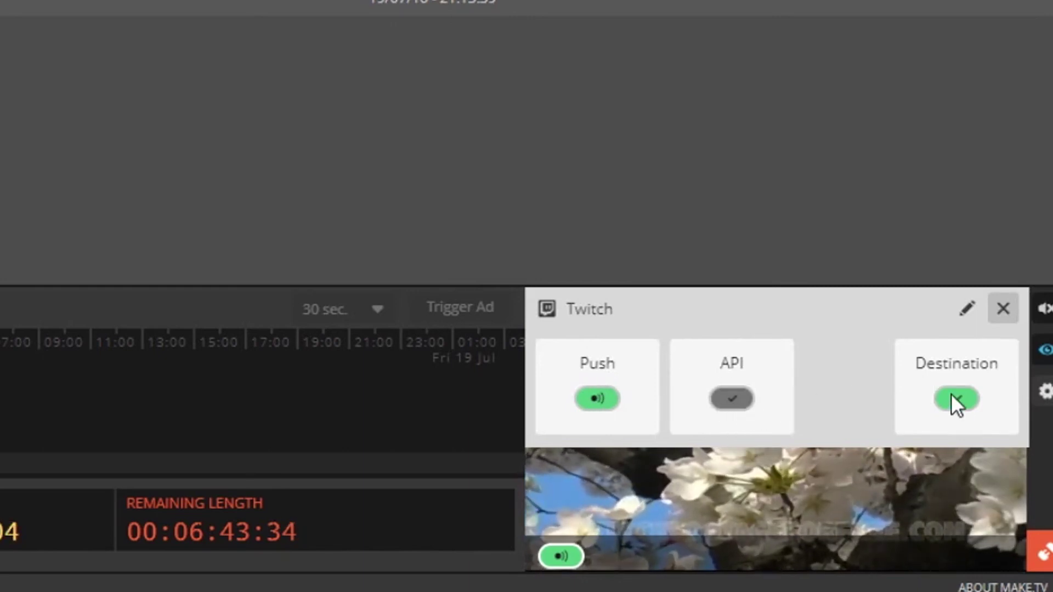
click(1003, 313)
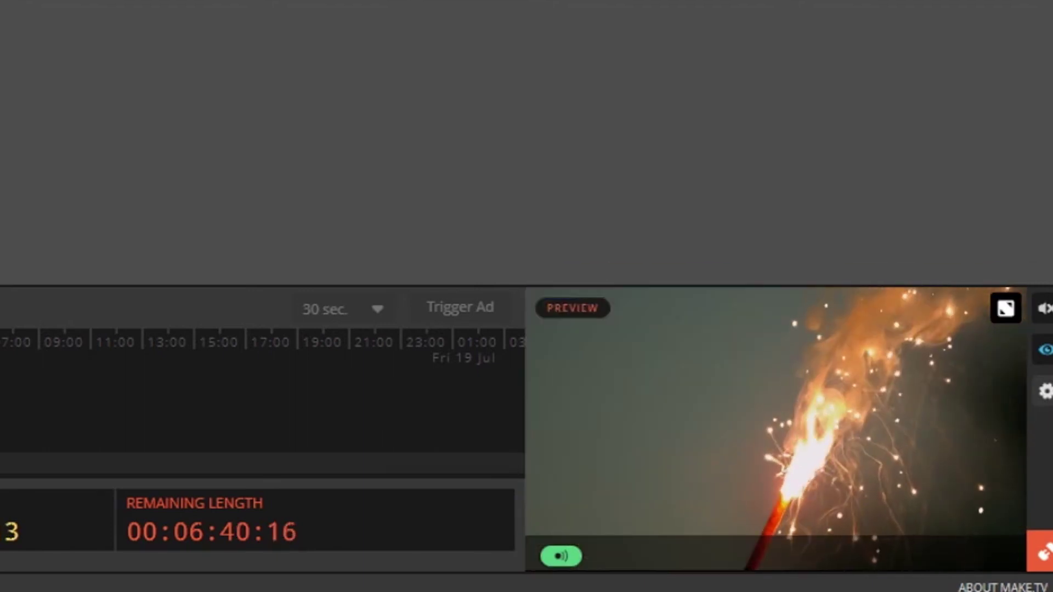